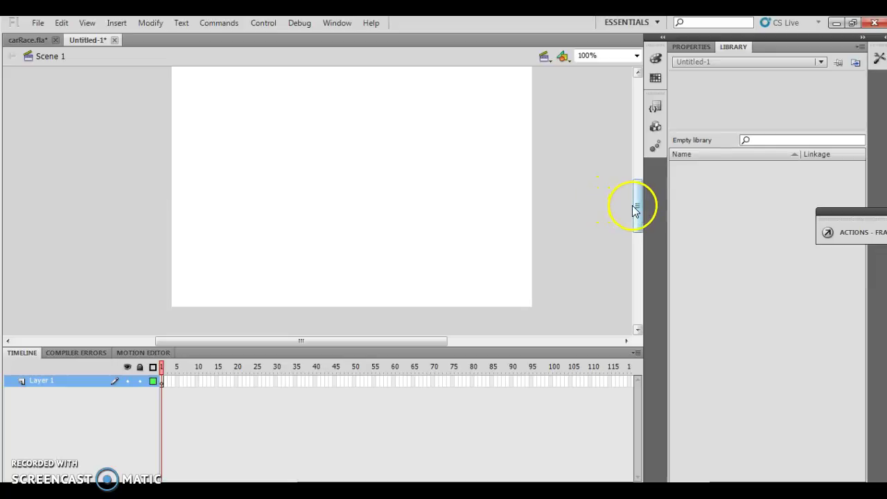
Import islandview.jpg into the library and drag it onto the stage to fill it.
{"action": "left_click_drag", "start_coordinate": [637, 205], "coordinate": [642, 206]}
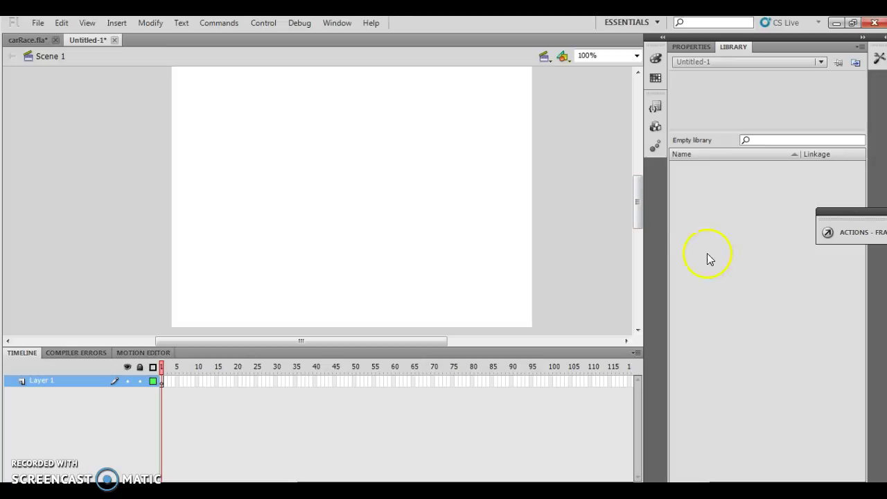
{"action": "left_click", "coordinate": [38, 22]}
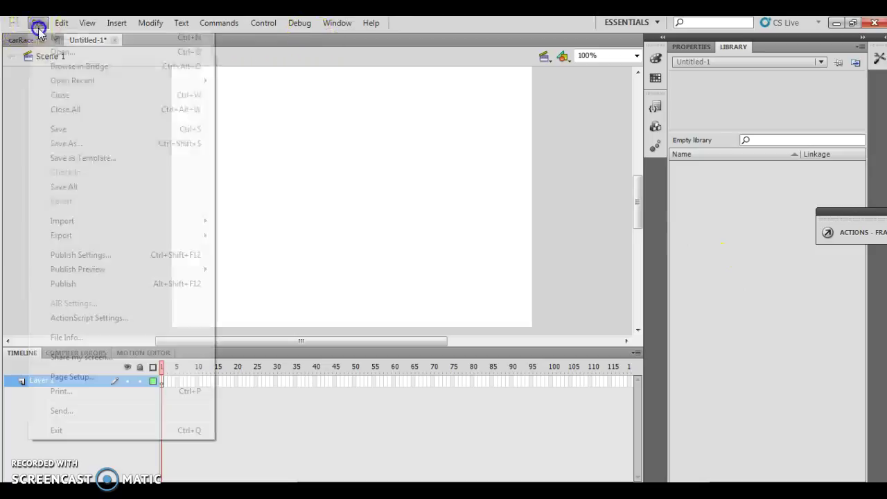
{"action": "left_click", "coordinate": [61, 224]}
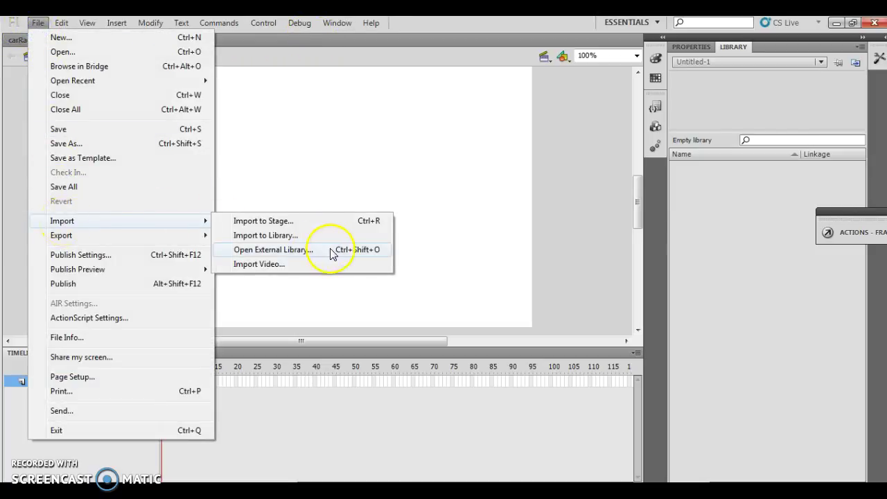
{"action": "left_click", "coordinate": [347, 234]}
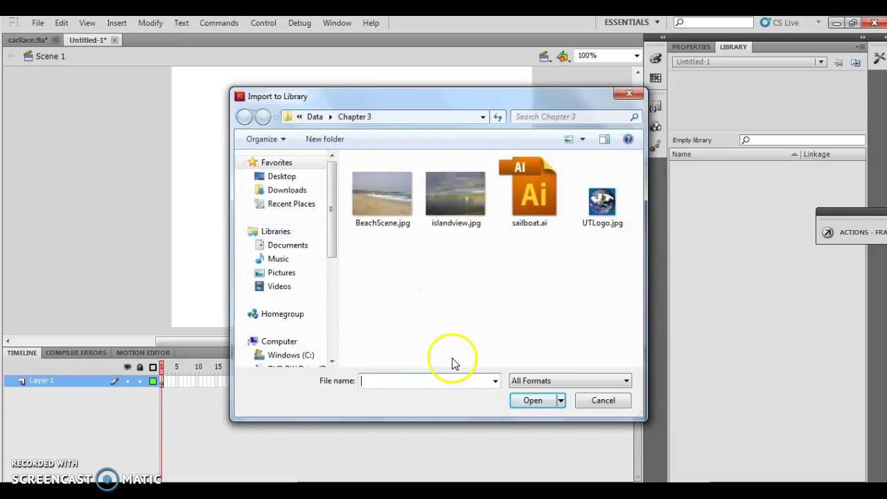
{"action": "left_click", "coordinate": [470, 199]}
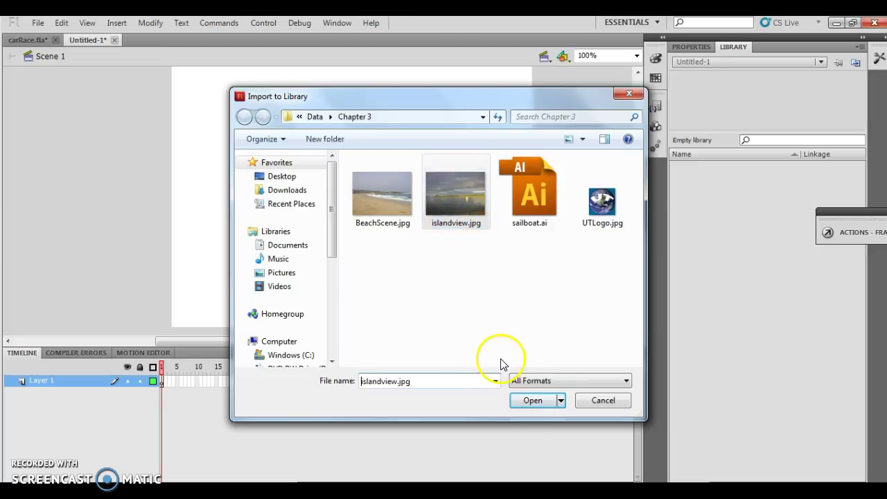
{"action": "left_click", "coordinate": [540, 400]}
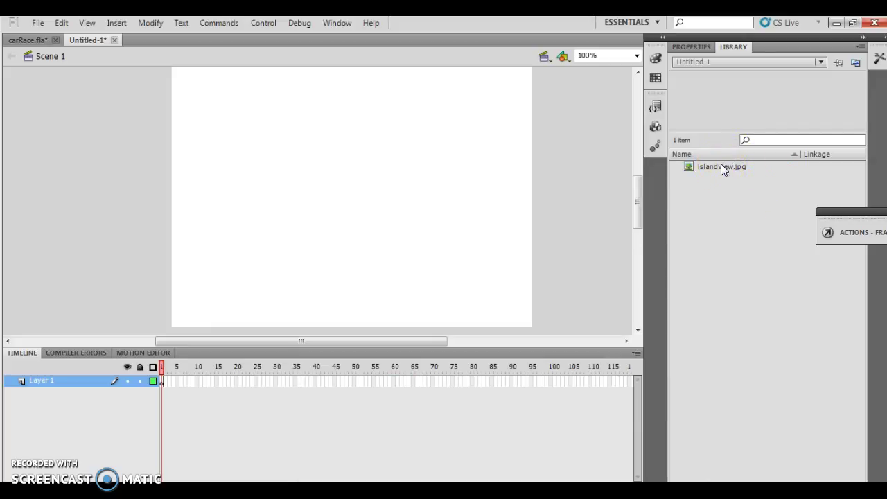
{"action": "left_click_drag", "start_coordinate": [721, 170], "coordinate": [353, 198]}
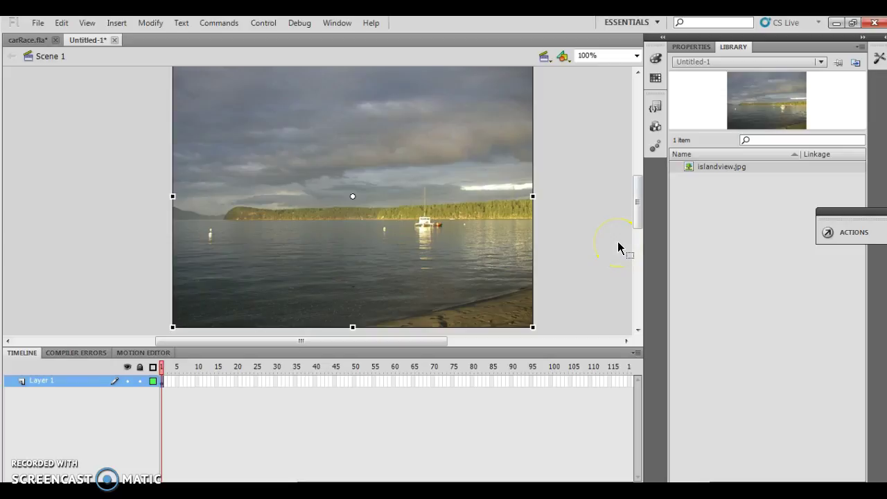
Import sailboat.ai into the library, accepting the default Illustrator import settings.
{"action": "left_click", "coordinate": [38, 24]}
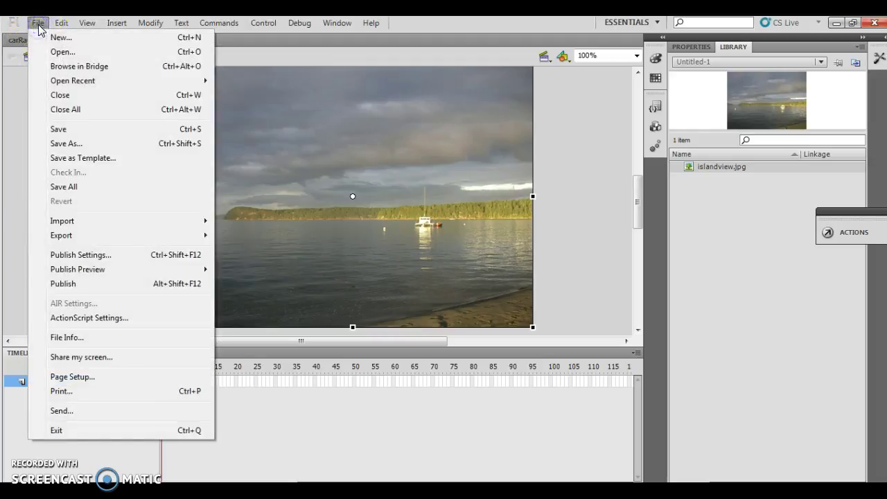
{"action": "mouse_move", "coordinate": [61, 220]}
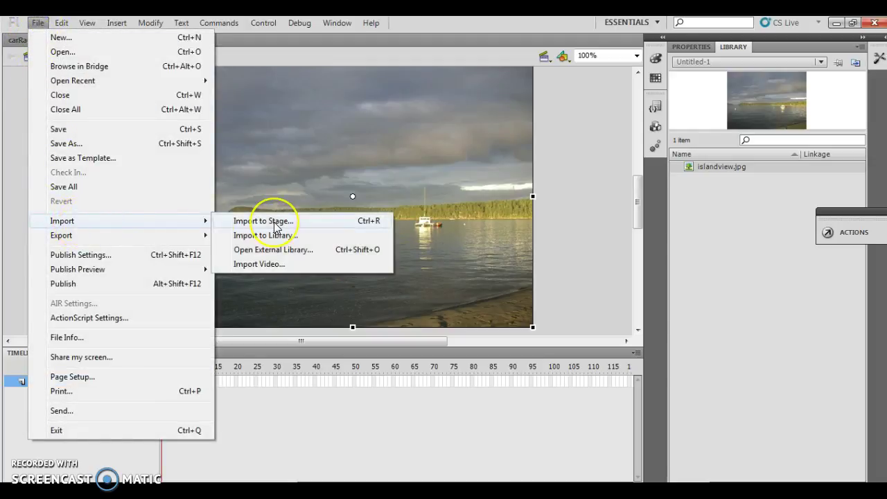
{"action": "left_click", "coordinate": [277, 236]}
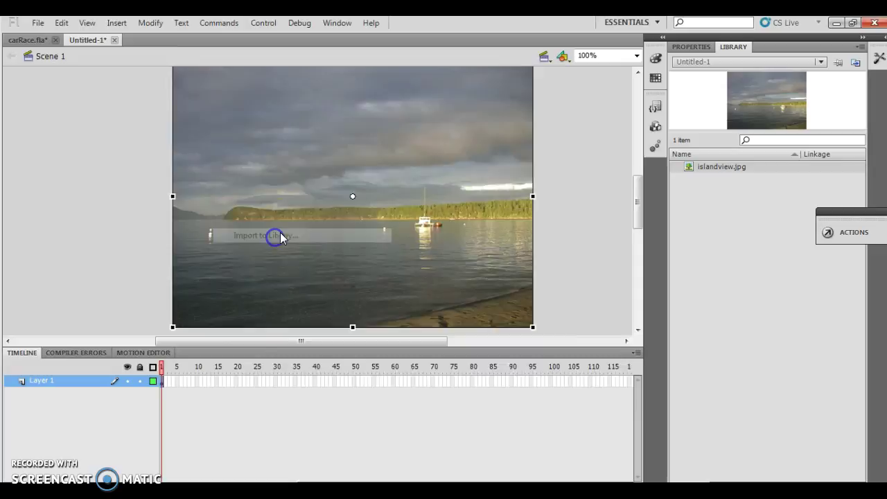
{"action": "left_click", "coordinate": [530, 208]}
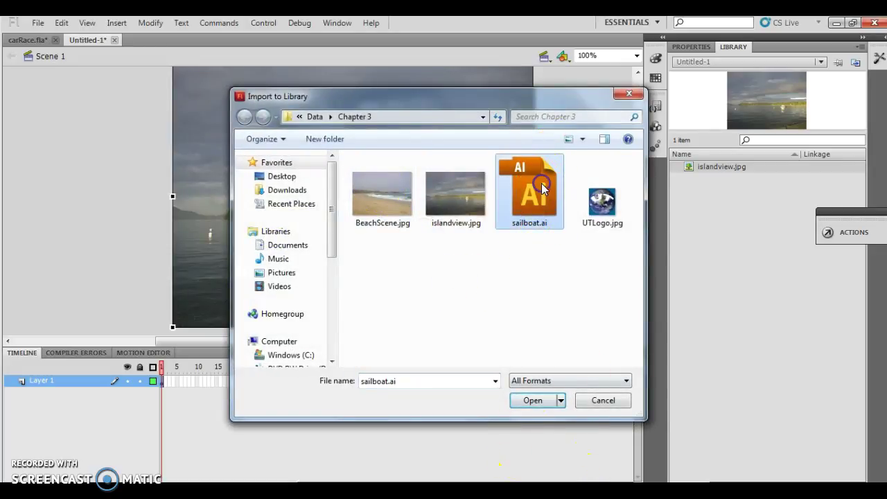
{"action": "left_click", "coordinate": [540, 405]}
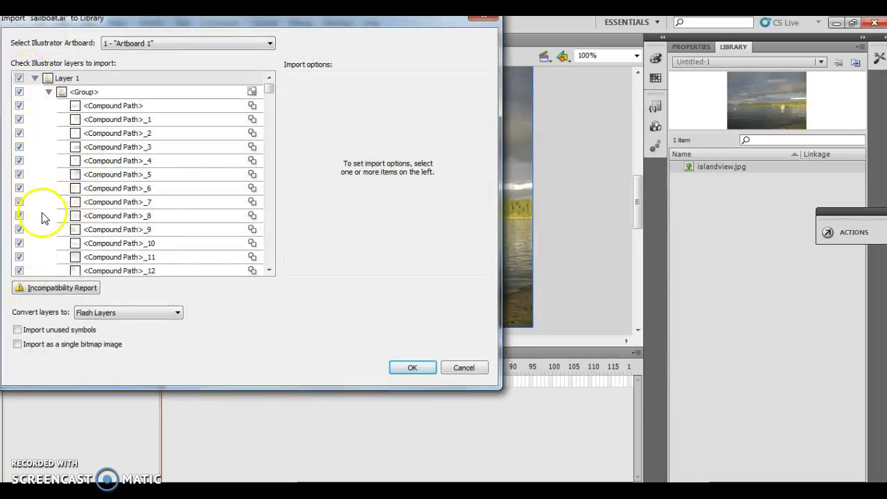
{"action": "left_click", "coordinate": [416, 367]}
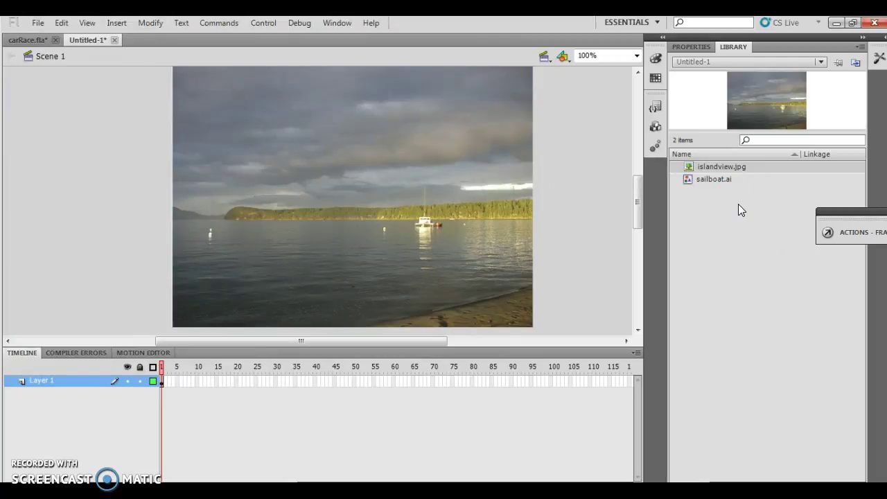
Add Layer 3 above Layer 1 and drag sailboat.ai from the Library onto the water.
{"action": "left_click", "coordinate": [741, 193]}
{"action": "left_click_drag", "start_coordinate": [707, 178], "coordinate": [49, 389]}
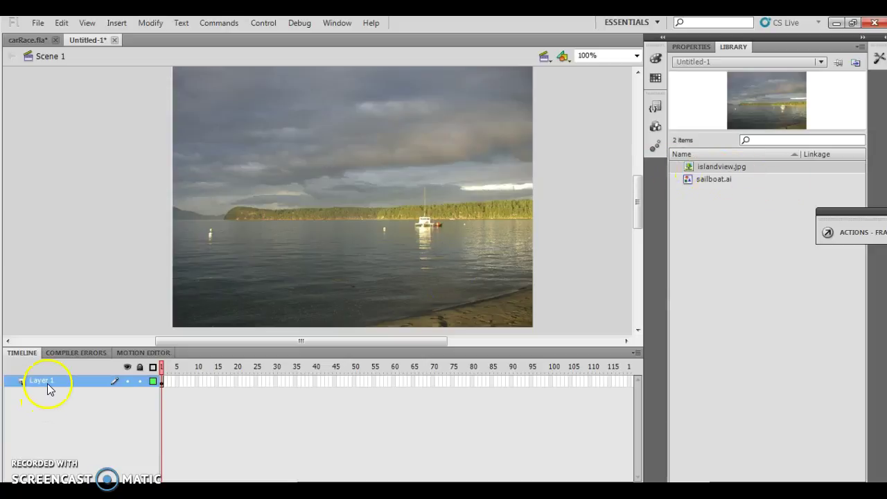
{"action": "left_click", "coordinate": [116, 23]}
{"action": "left_click", "coordinate": [124, 37]}
{"action": "left_click", "coordinate": [563, 104]}
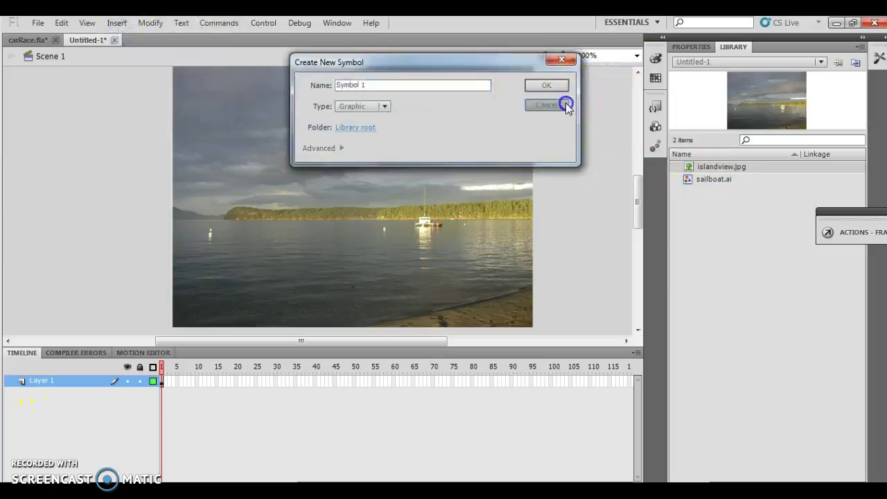
{"action": "left_click", "coordinate": [117, 24]}
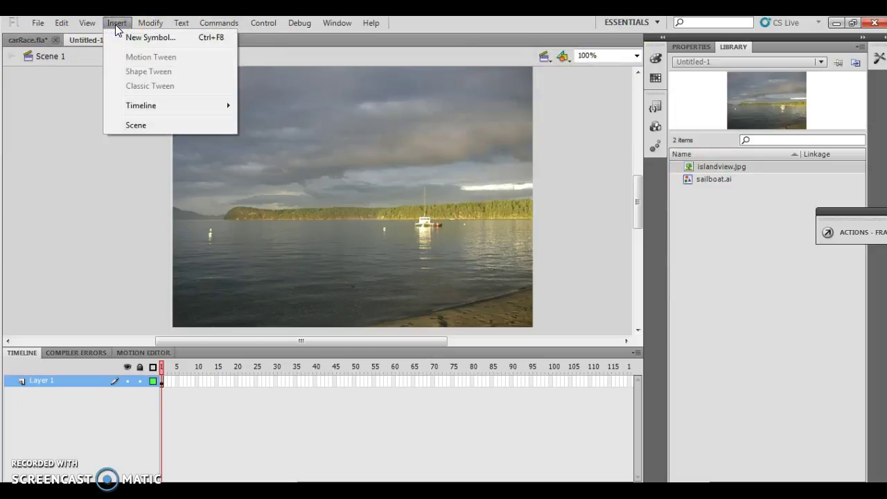
{"action": "mouse_move", "coordinate": [160, 106]}
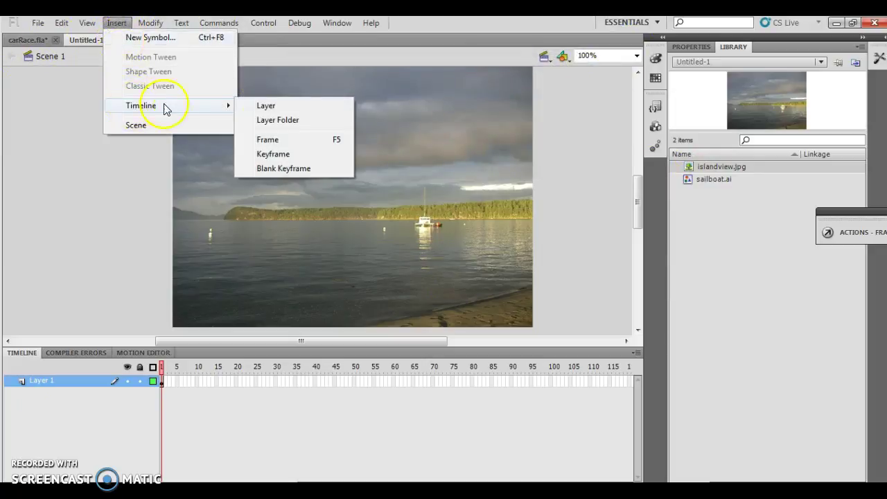
{"action": "left_click", "coordinate": [287, 105]}
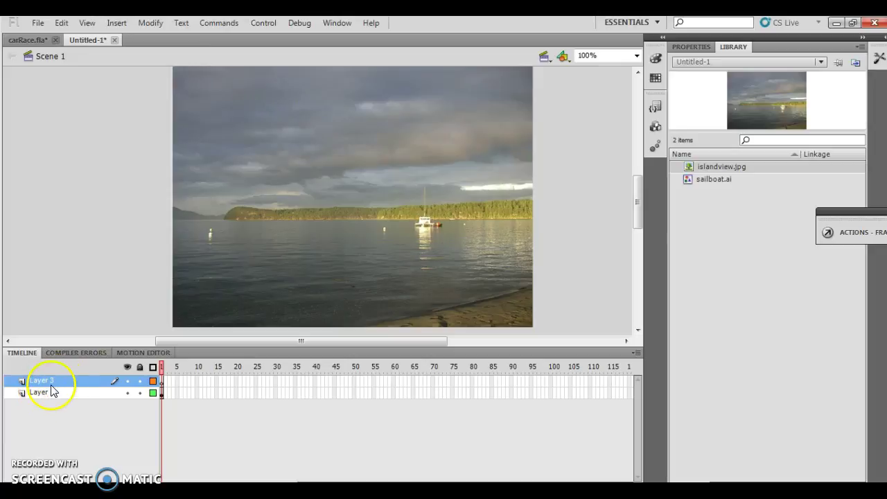
{"action": "double_click", "coordinate": [56, 381]}
{"action": "left_click", "coordinate": [158, 367]}
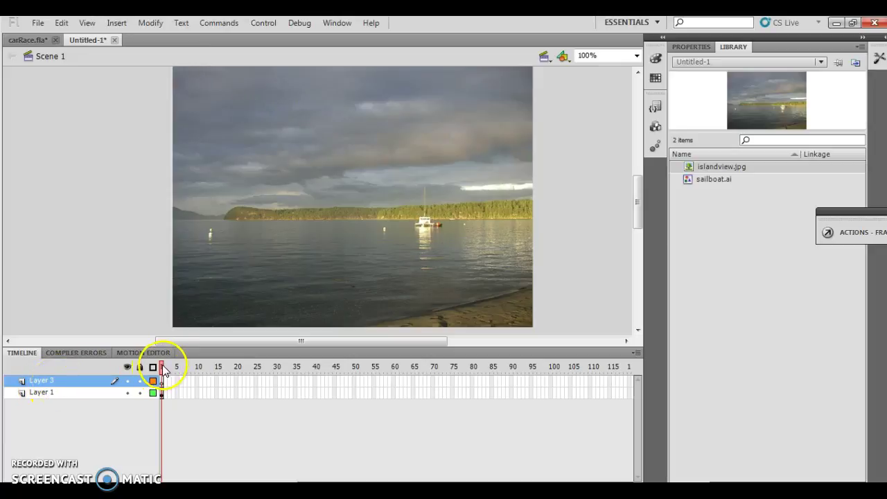
{"action": "left_click", "coordinate": [712, 180]}
{"action": "left_click_drag", "start_coordinate": [701, 182], "coordinate": [323, 230]}
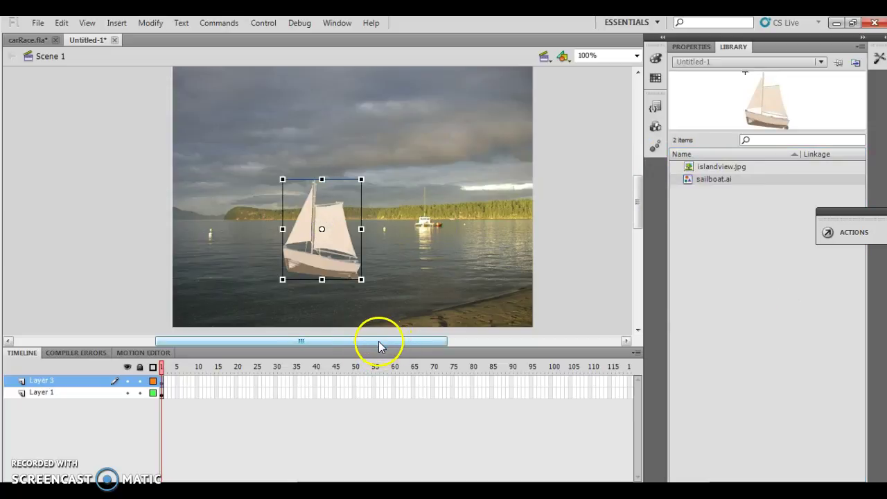
{"action": "left_click", "coordinate": [151, 23]}
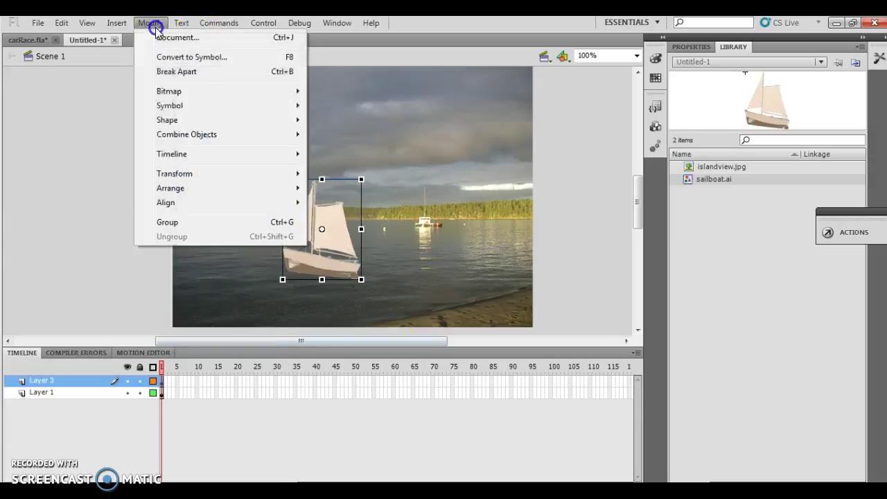
{"action": "left_click", "coordinate": [167, 72]}
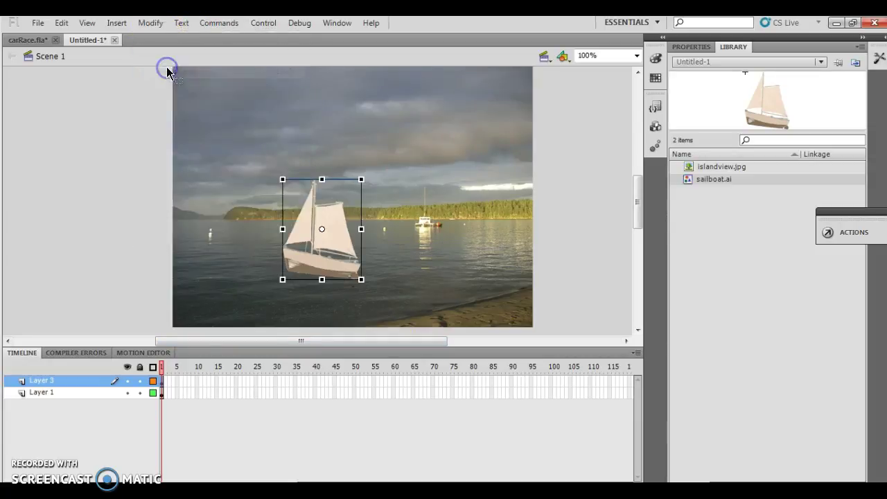
{"action": "left_click", "coordinate": [152, 23]}
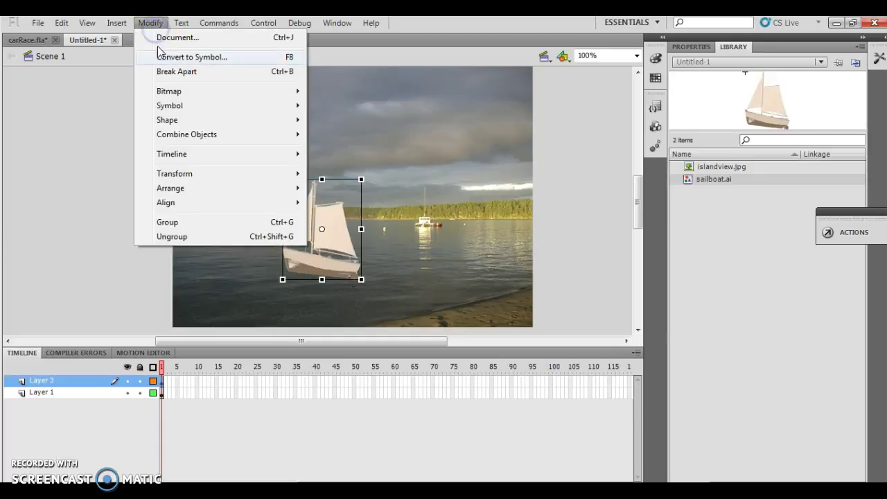
{"action": "left_click", "coordinate": [168, 71]}
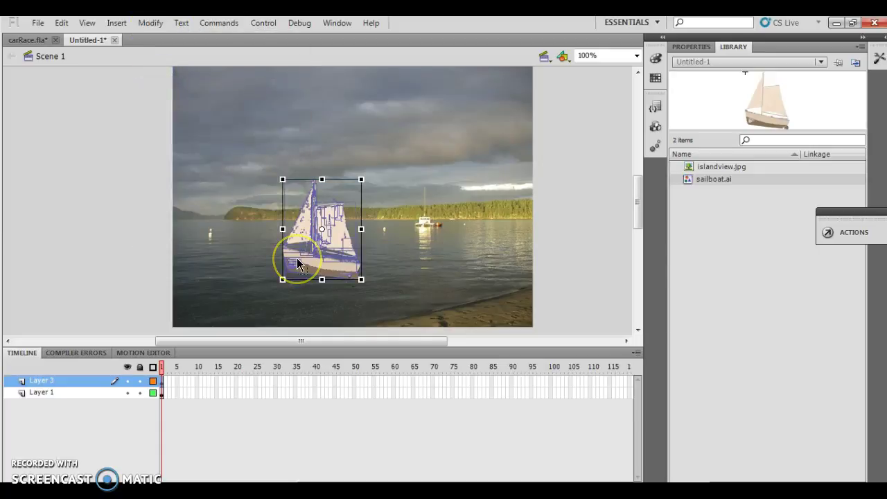
{"action": "left_click", "coordinate": [402, 271]}
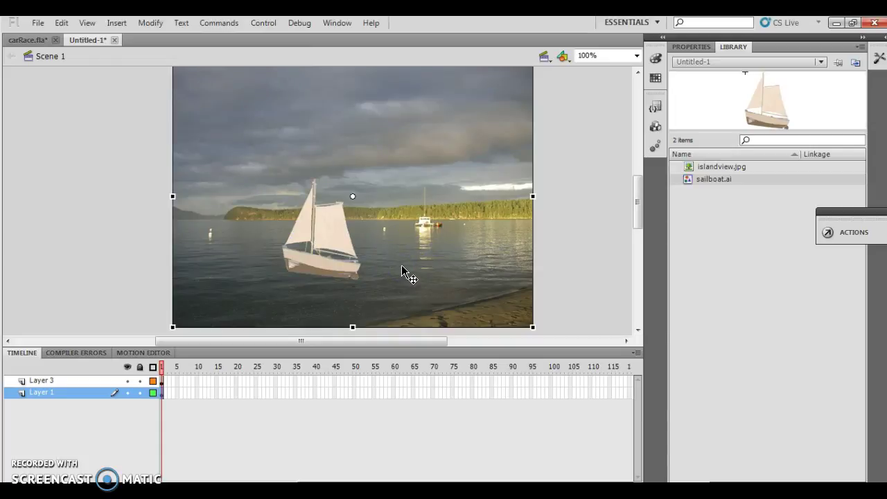
{"action": "left_click", "coordinate": [875, 57]}
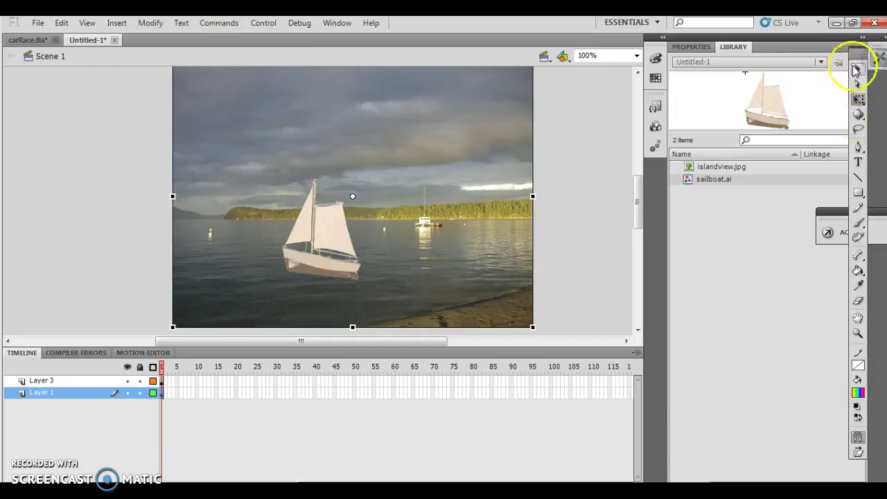
{"action": "left_click", "coordinate": [858, 70]}
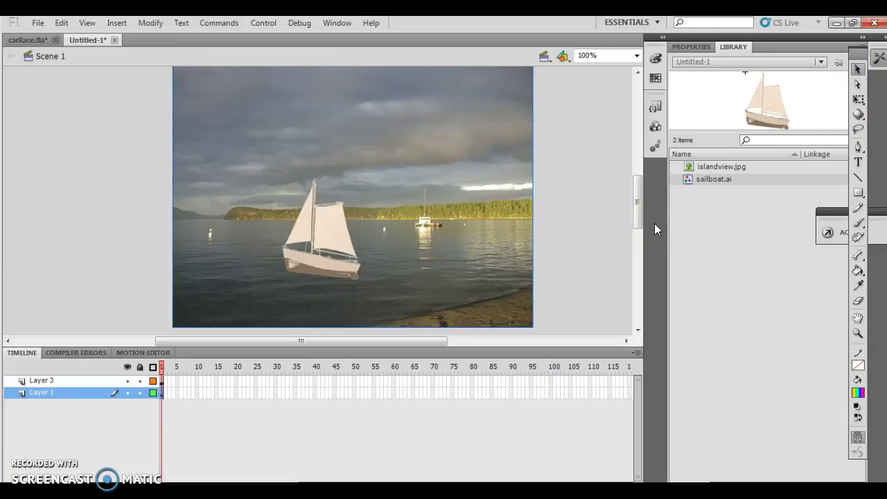
{"action": "left_click", "coordinate": [305, 225]}
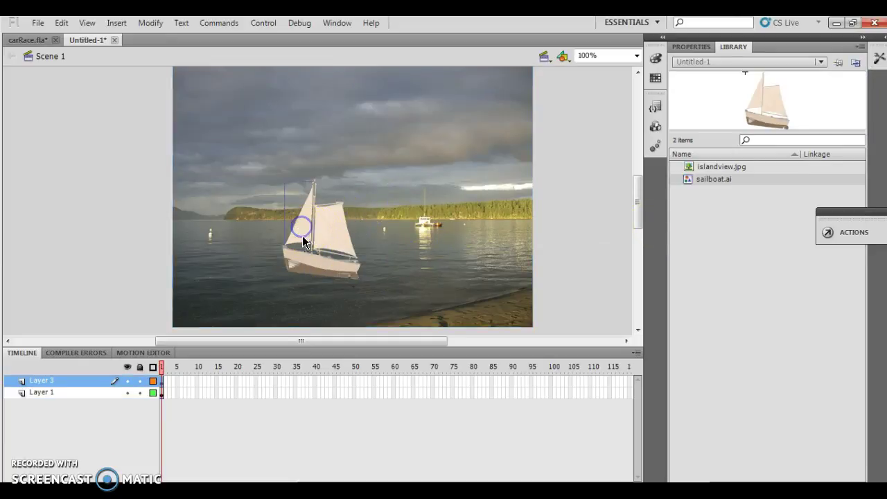
{"action": "double_click", "coordinate": [303, 226]}
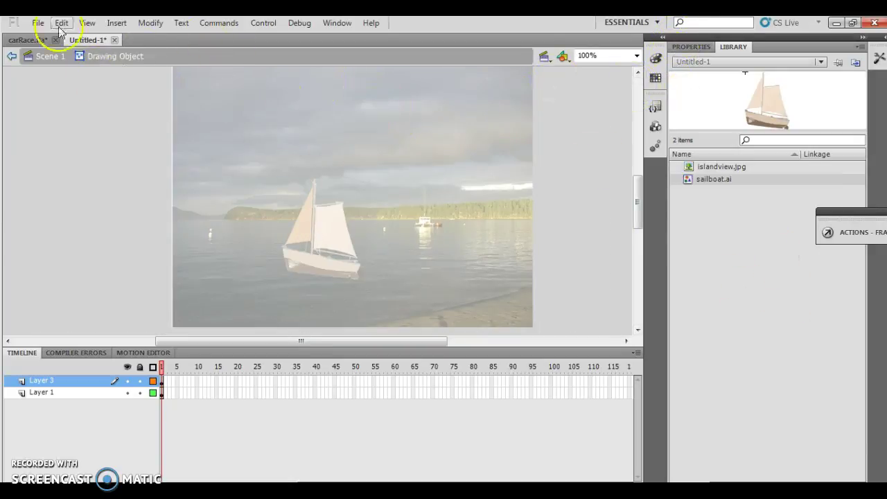
{"action": "left_click", "coordinate": [53, 57]}
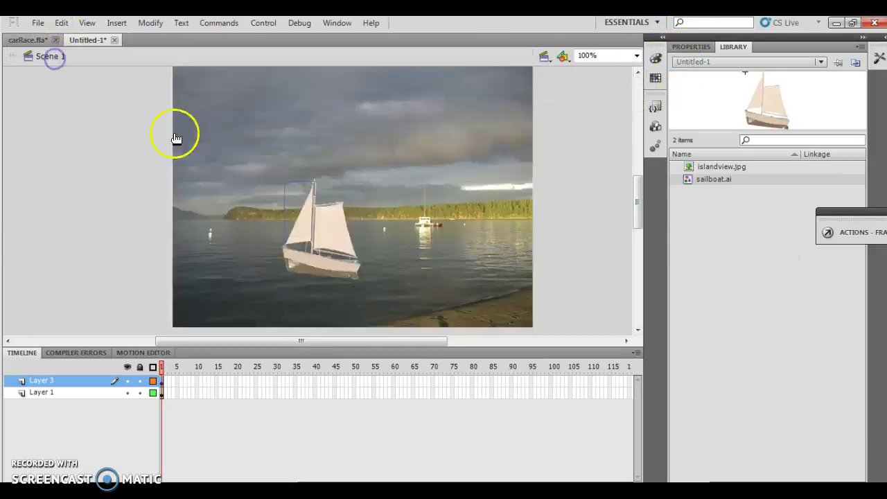
{"action": "double_click", "coordinate": [303, 230]}
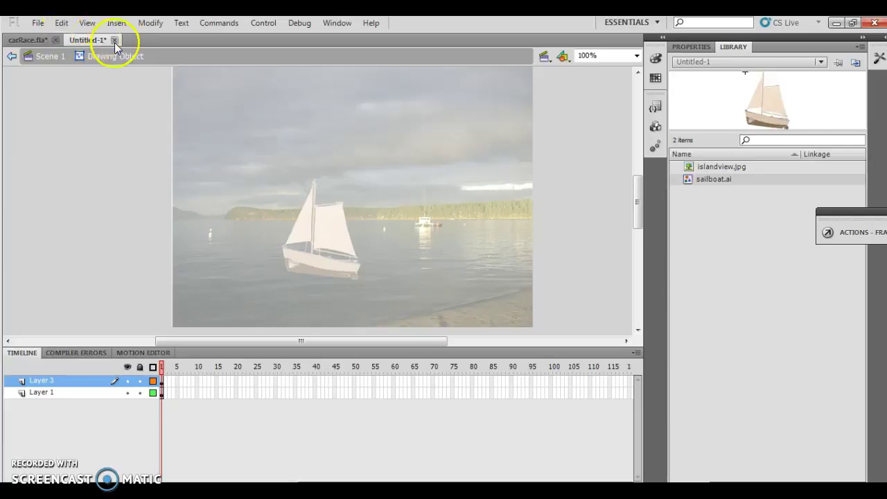
Return to the main scene and select the sailboat on the stage.
{"action": "left_click", "coordinate": [42, 58]}
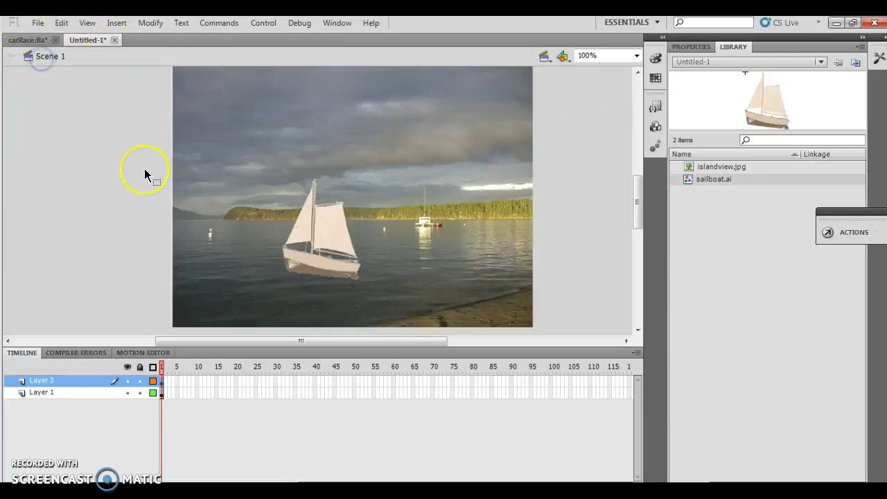
{"action": "left_click", "coordinate": [300, 229]}
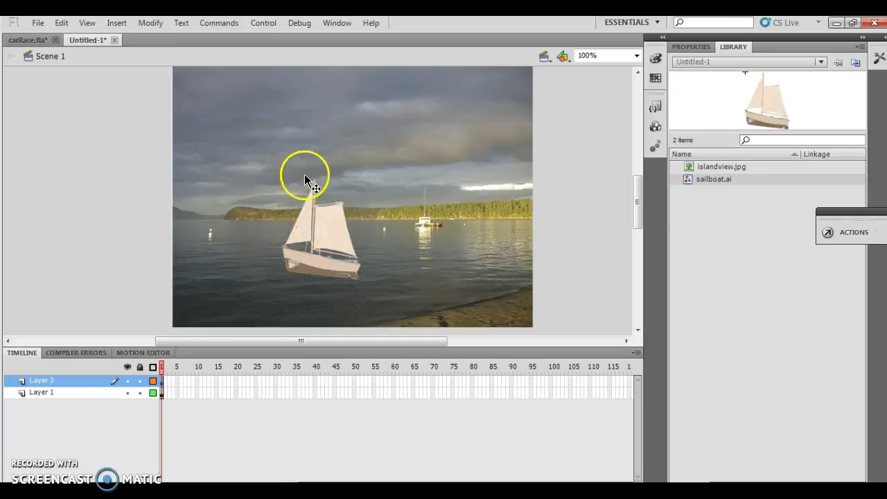
{"action": "left_click", "coordinate": [299, 233]}
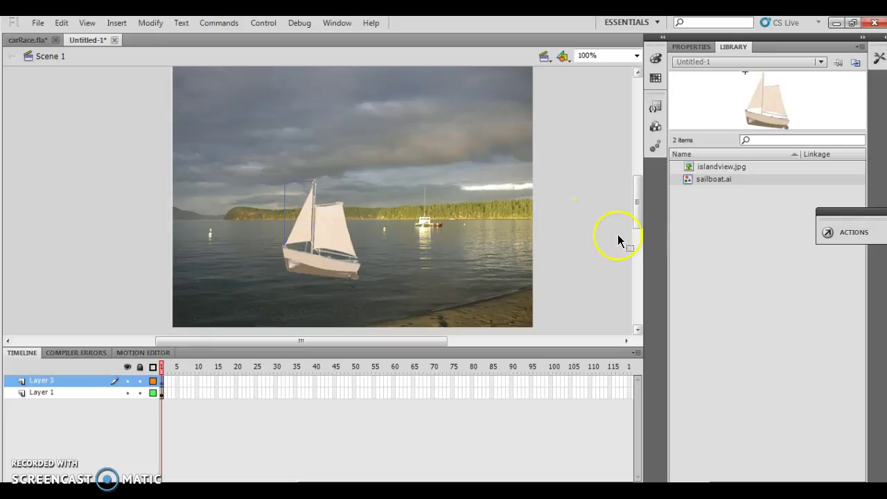
{"action": "left_click", "coordinate": [592, 234]}
{"action": "left_click", "coordinate": [614, 257]}
{"action": "left_click", "coordinate": [305, 231]}
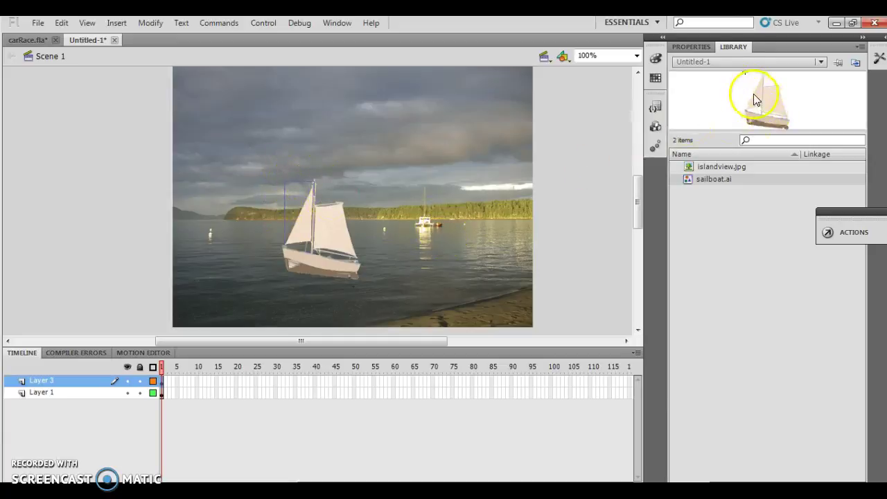
In Properties, fill the sailboat's left sail with the rainbow gradient swatch.
{"action": "left_click", "coordinate": [695, 47]}
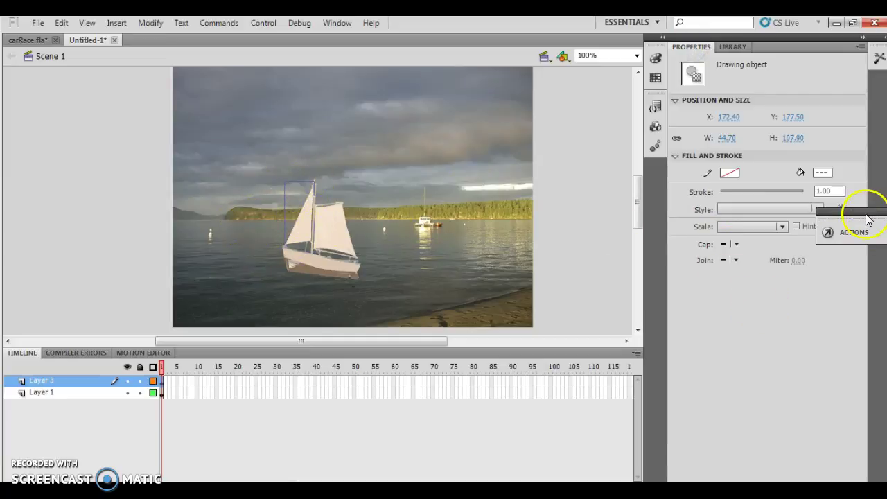
{"action": "left_click_drag", "start_coordinate": [868, 215], "coordinate": [866, 259]}
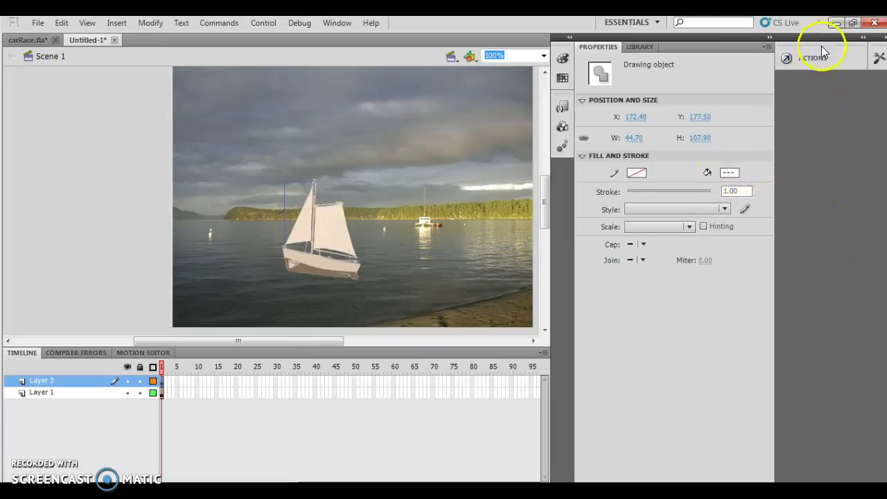
{"action": "left_click_drag", "start_coordinate": [819, 55], "coordinate": [659, 279]}
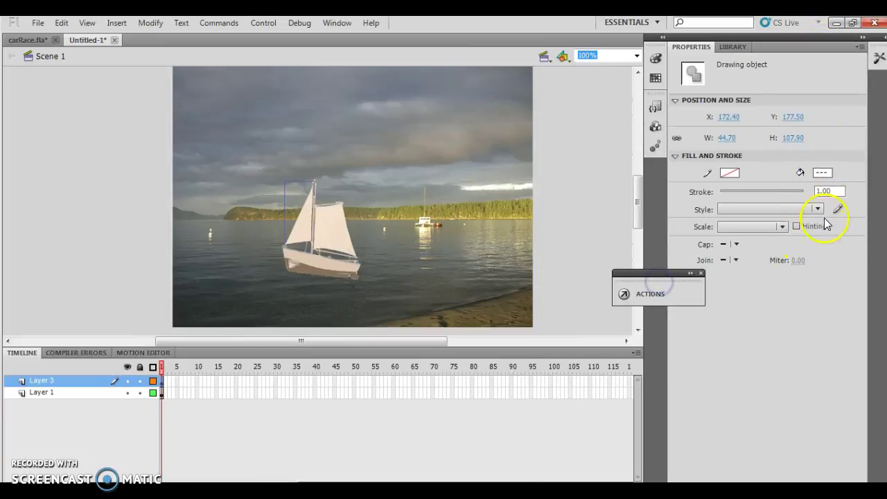
{"action": "left_click", "coordinate": [823, 173]}
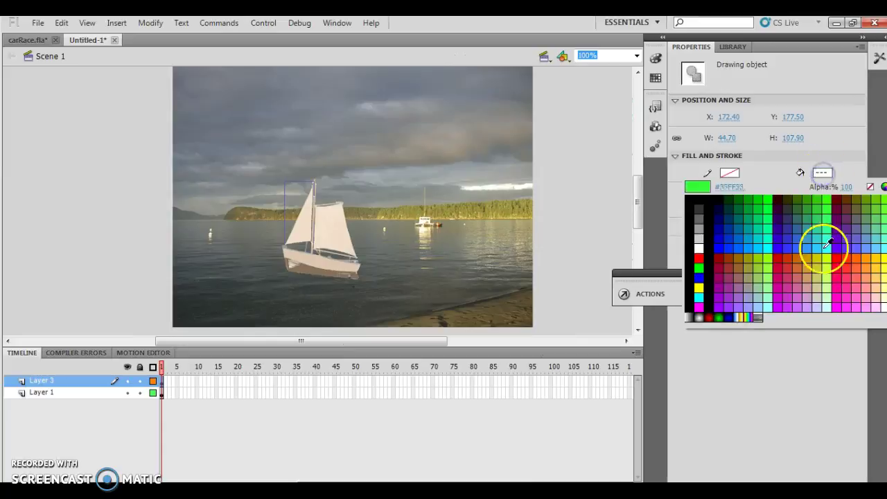
{"action": "left_click", "coordinate": [743, 317]}
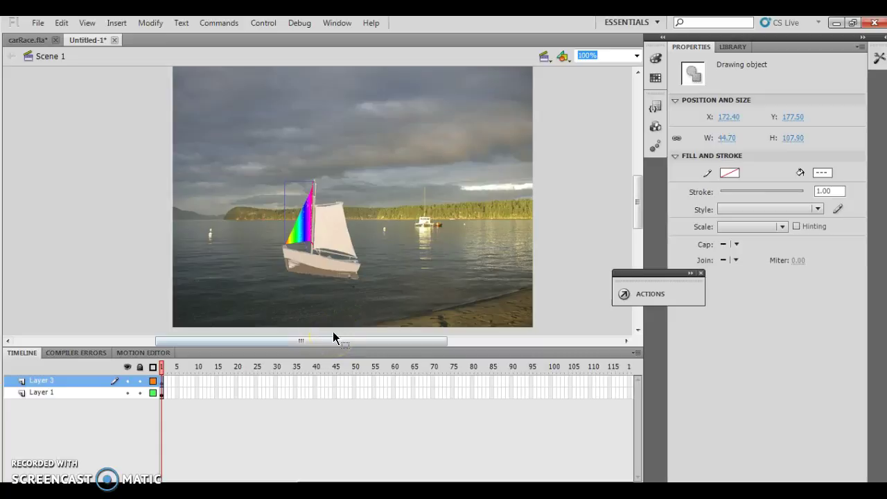
{"action": "left_click", "coordinate": [878, 58]}
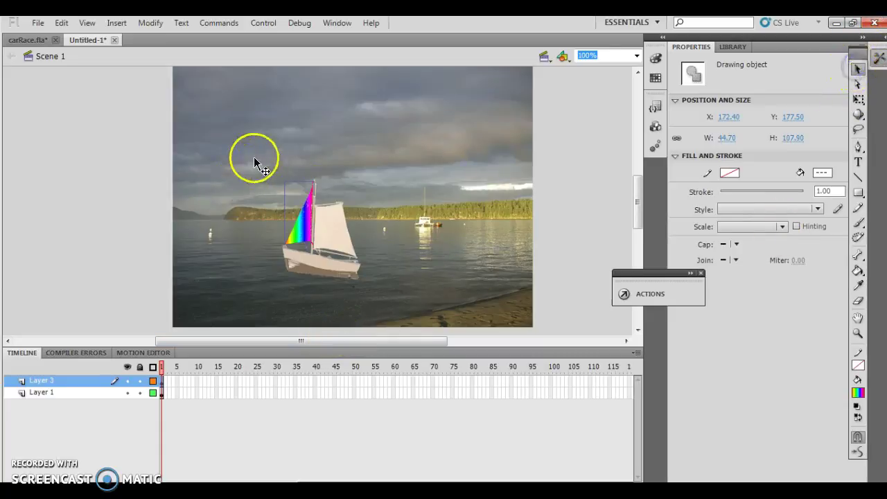
Lock Layer 1 holding the island photo, then make Layer 3 active.
{"action": "mouse_move", "coordinate": [254, 157]}
{"action": "left_mouse_down"}
{"action": "mouse_move", "coordinate": [262, 185]}
{"action": "mouse_move", "coordinate": [255, 158]}
{"action": "left_mouse_up"}
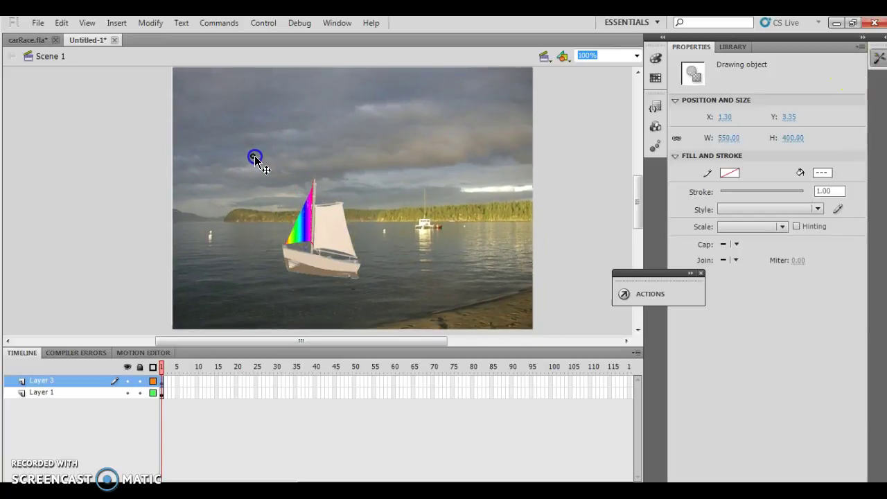
{"action": "left_click", "coordinate": [256, 159]}
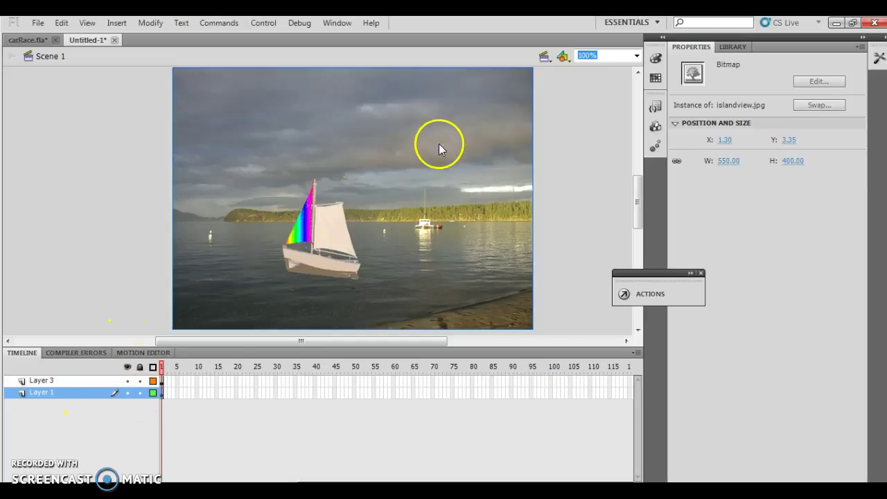
{"action": "left_click", "coordinate": [139, 394]}
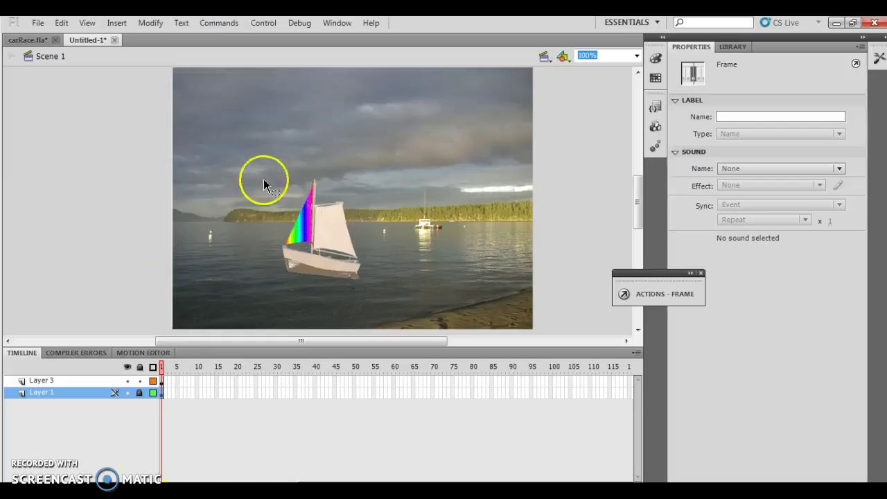
{"action": "left_click", "coordinate": [879, 61]}
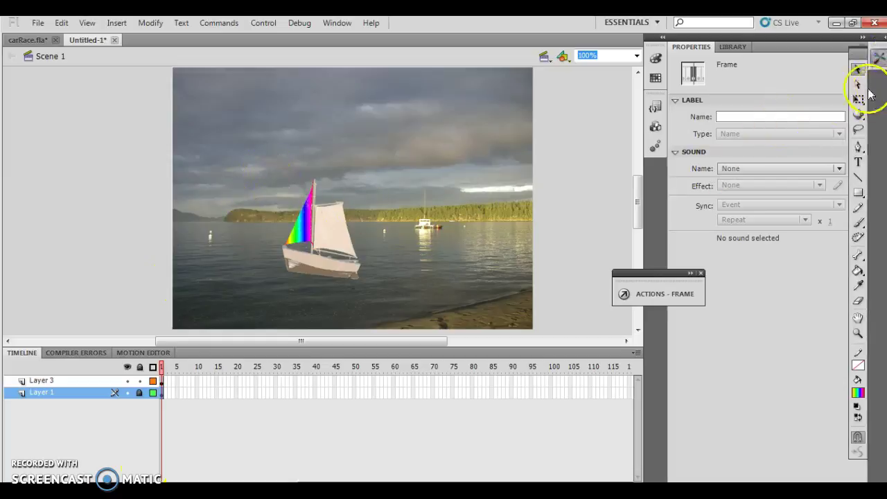
{"action": "left_click", "coordinate": [62, 395]}
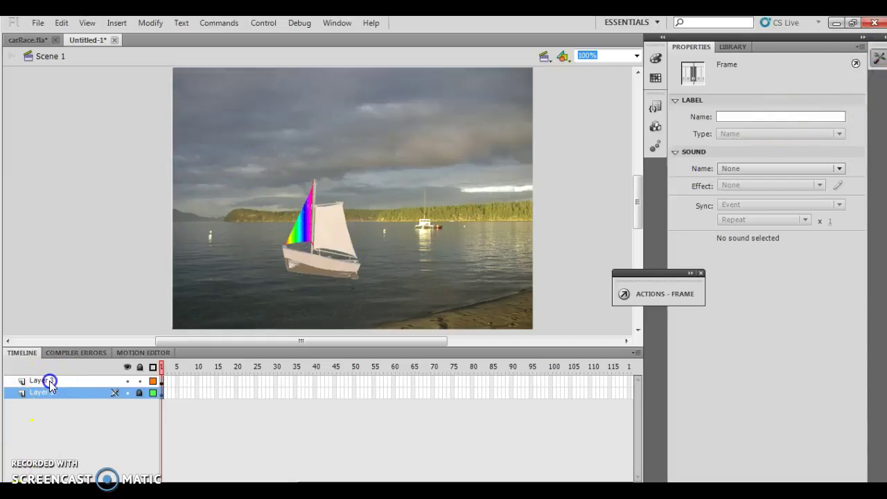
{"action": "left_click", "coordinate": [45, 380]}
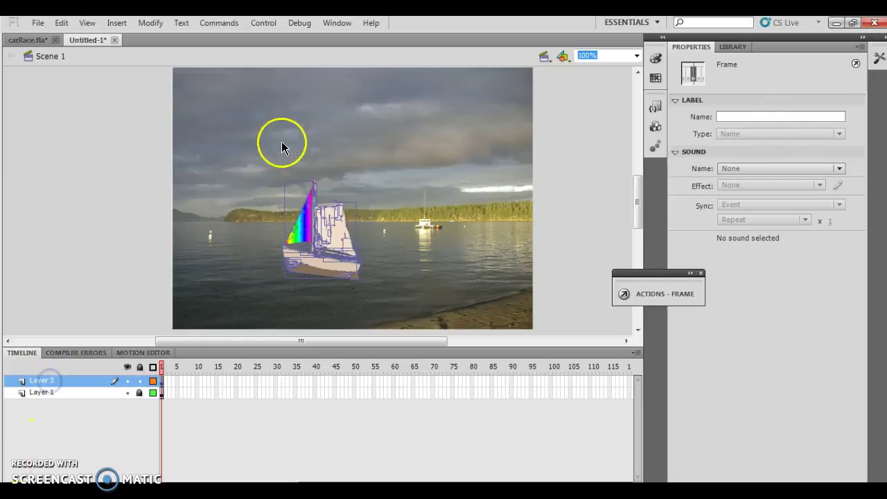
Convert the selected sailboat drawing to a Graphic symbol named 'rainbowSail'.
{"action": "left_click", "coordinate": [382, 297]}
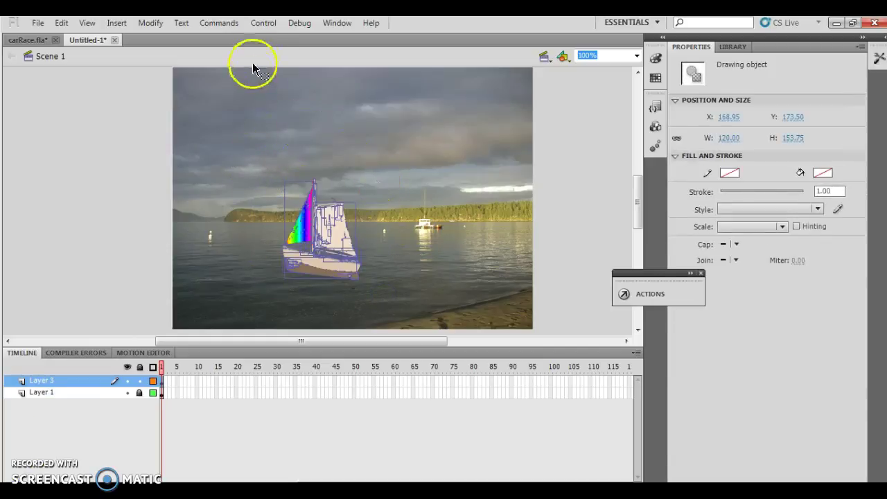
{"action": "left_click", "coordinate": [146, 23]}
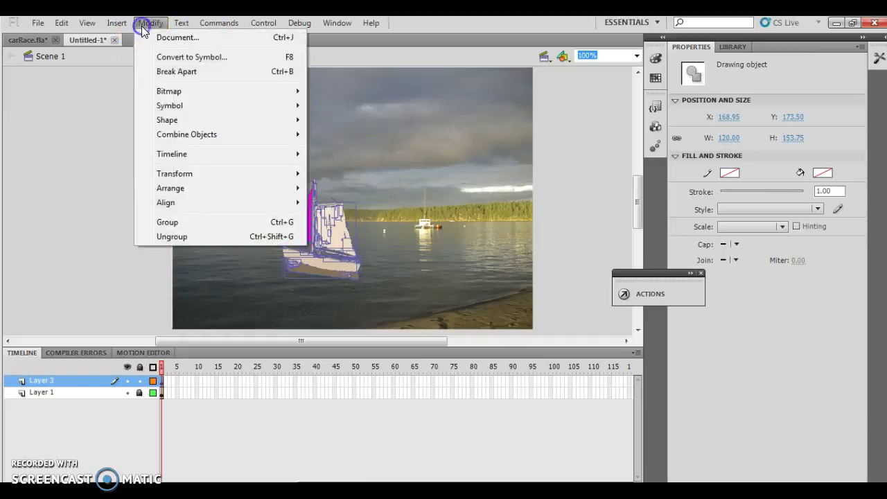
{"action": "left_click", "coordinate": [173, 60]}
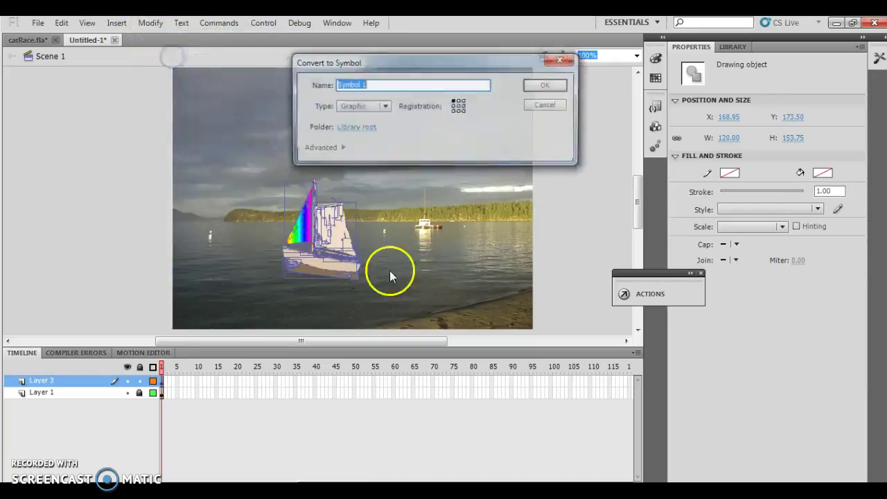
{"action": "left_click", "coordinate": [383, 106]}
{"action": "left_click", "coordinate": [383, 107]}
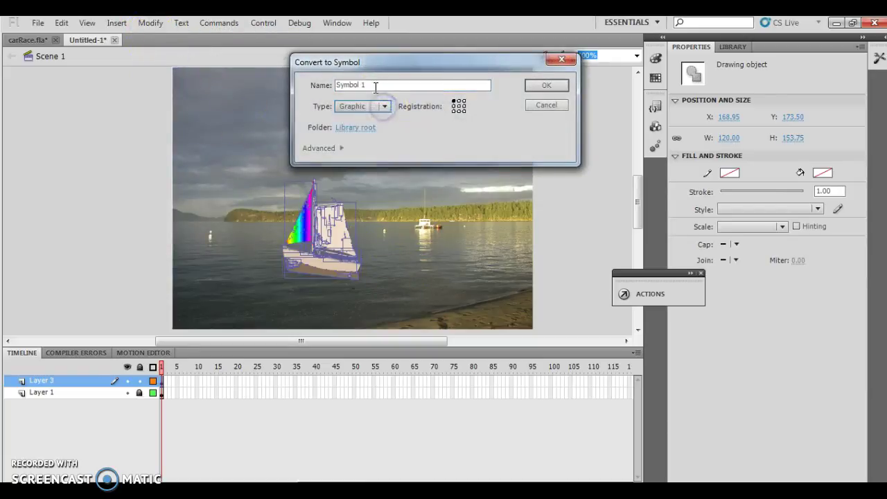
{"action": "double_click", "coordinate": [347, 85]}
{"action": "type", "text": "rainbow"}
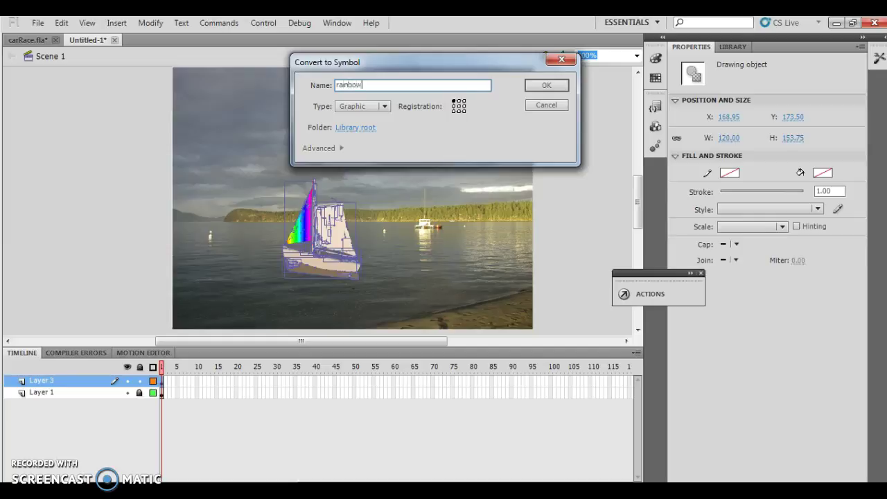
{"action": "type", "text": "Sail"}
{"action": "left_click", "coordinate": [554, 86]}
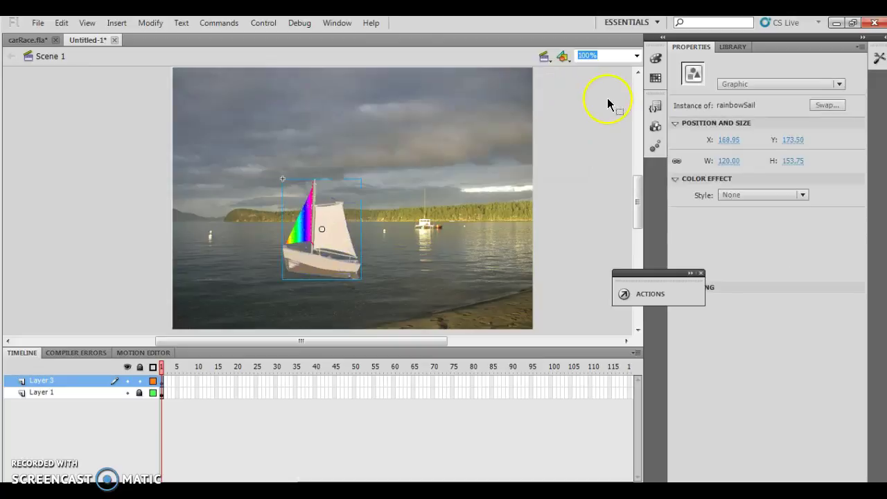
Preview the Library items, then scale the rainbowSail instance proportionally to width 60 (height 76.85).
{"action": "left_click", "coordinate": [734, 47]}
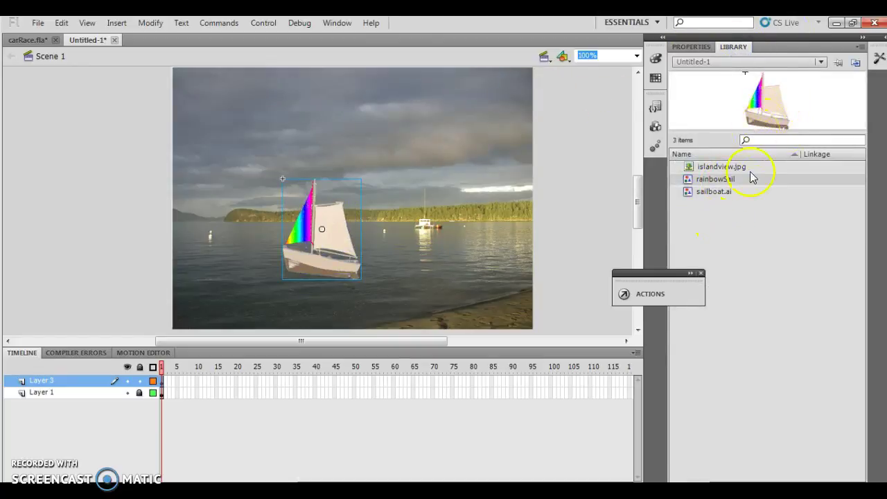
{"action": "left_click", "coordinate": [726, 193]}
{"action": "left_click", "coordinate": [711, 179]}
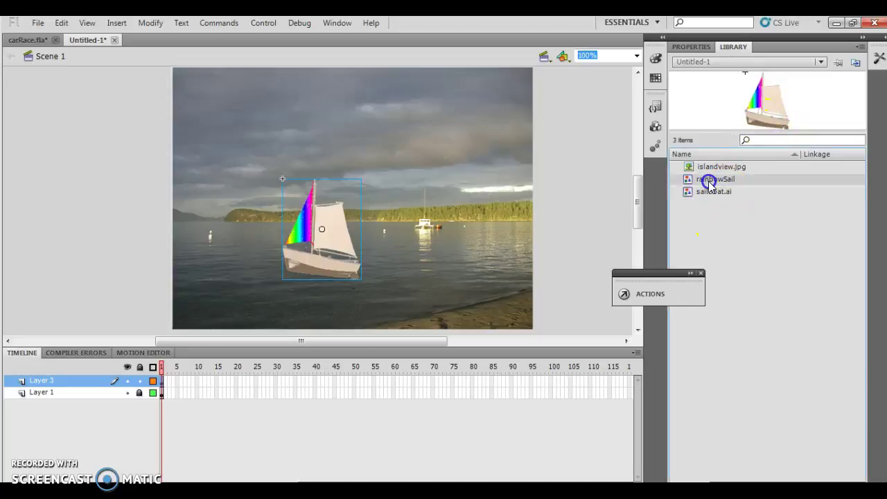
{"action": "left_click_drag", "start_coordinate": [766, 125], "coordinate": [350, 300]}
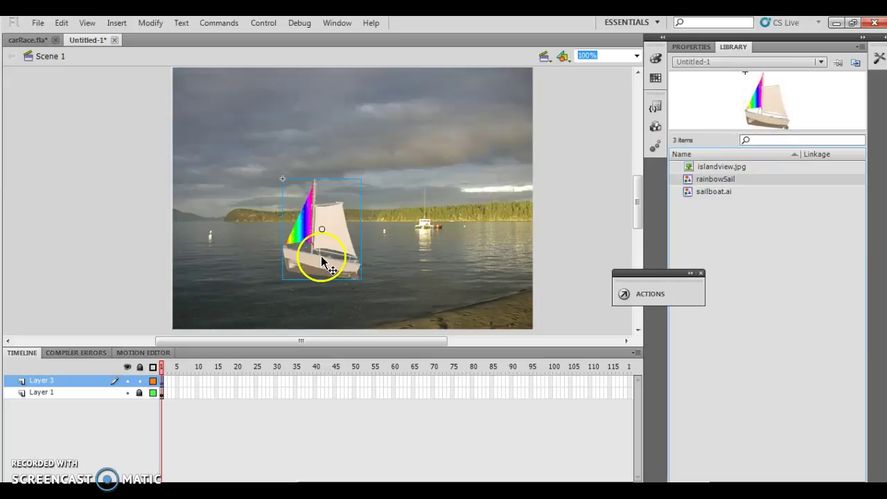
{"action": "left_click", "coordinate": [699, 46]}
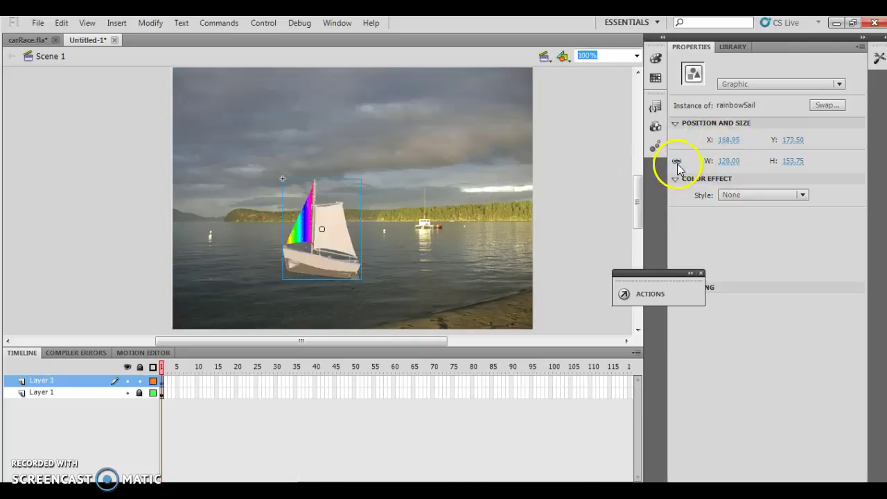
{"action": "left_click", "coordinate": [723, 163]}
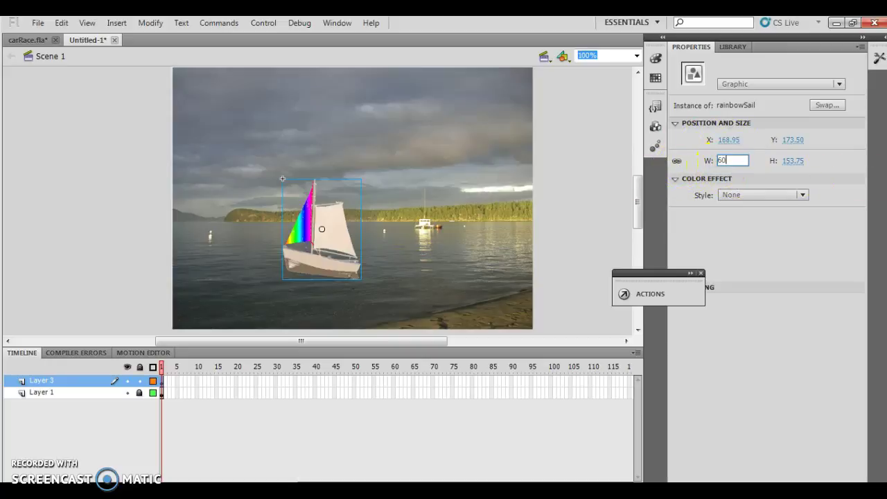
{"action": "key", "text": "Return"}
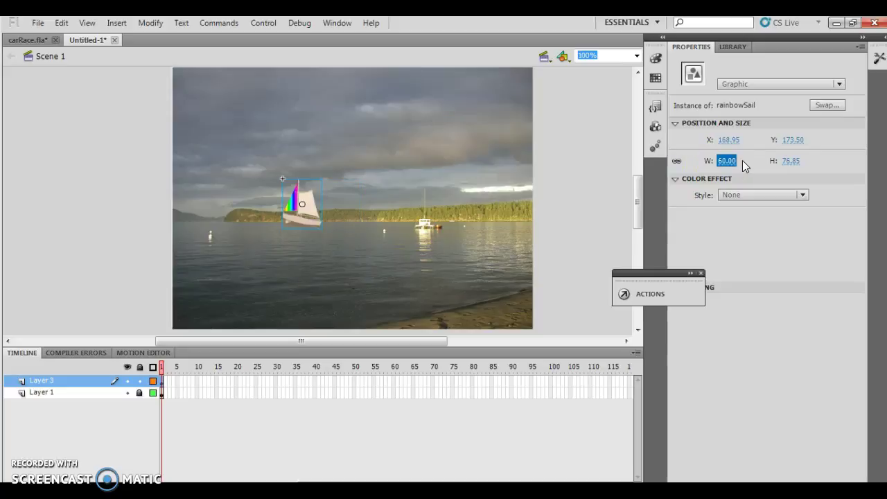
Skew the boat into a slight lean with Free Transform (Rotate and Skew), then lower it to Y 190.50.
{"action": "left_click", "coordinate": [753, 160]}
{"action": "left_click", "coordinate": [753, 170]}
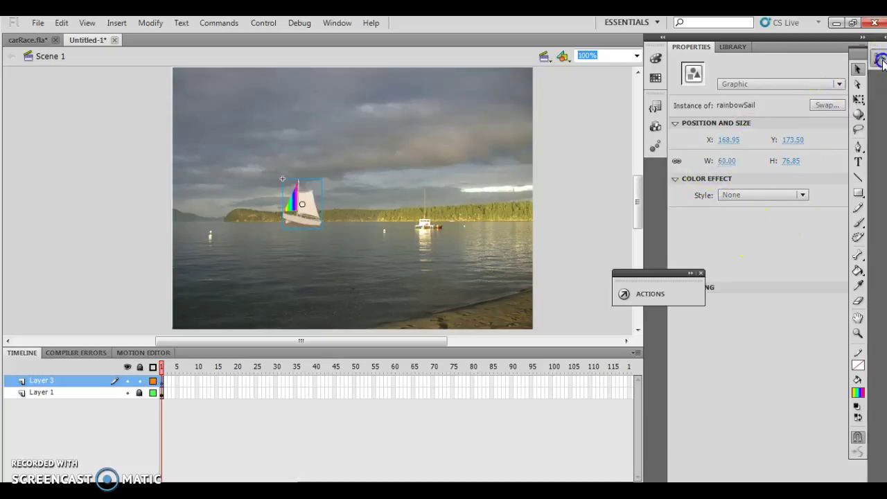
{"action": "left_click", "coordinate": [879, 59]}
{"action": "left_click", "coordinate": [858, 99]}
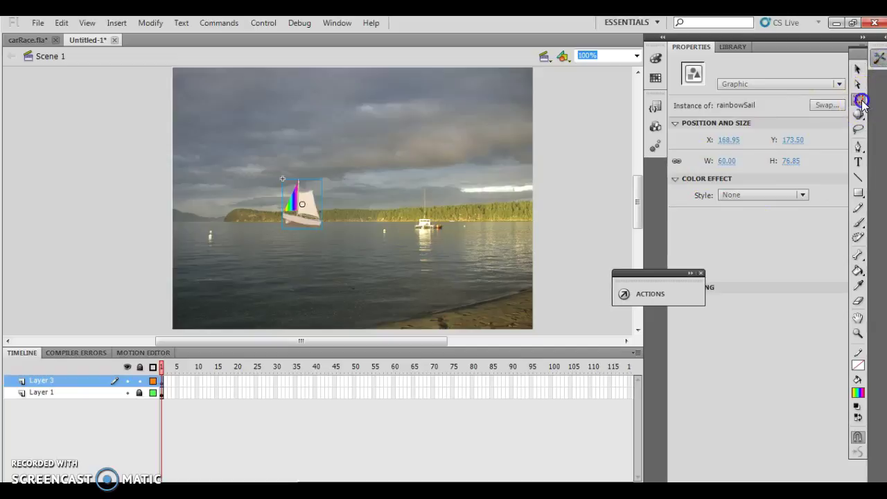
{"action": "left_click", "coordinate": [467, 171]}
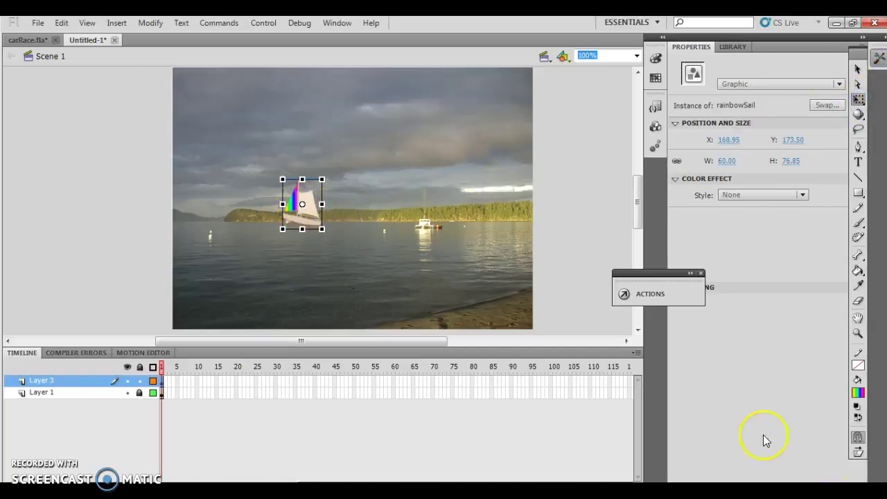
{"action": "left_click", "coordinate": [860, 452]}
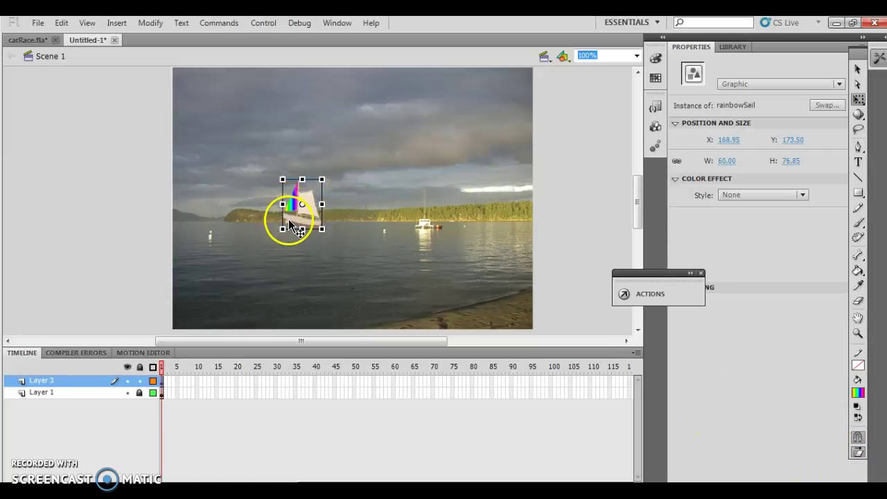
{"action": "mouse_move", "coordinate": [286, 215]}
{"action": "left_mouse_down"}
{"action": "mouse_move", "coordinate": [279, 199]}
{"action": "mouse_move", "coordinate": [284, 206]}
{"action": "left_mouse_up"}
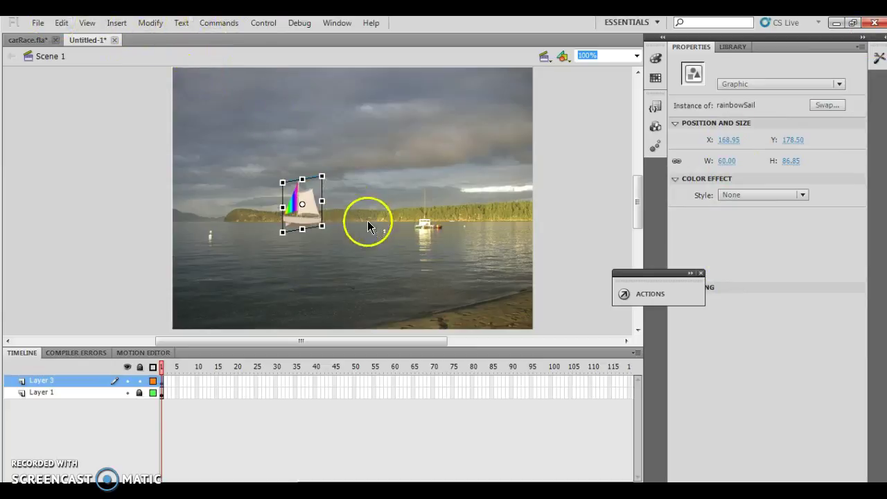
{"action": "left_click_drag", "start_coordinate": [312, 206], "coordinate": [313, 217]}
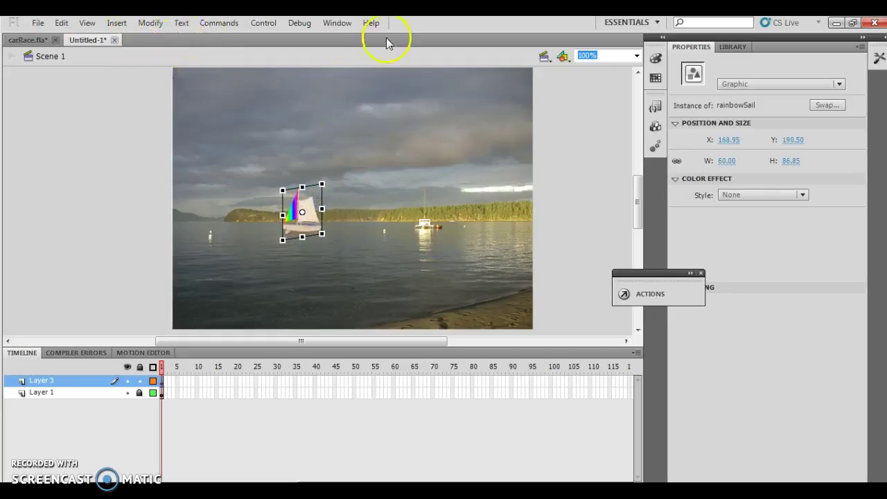
Test the movie in Flash Professional to preview Untitled-1.swf.
{"action": "left_click", "coordinate": [330, 25]}
{"action": "left_click", "coordinate": [253, 29]}
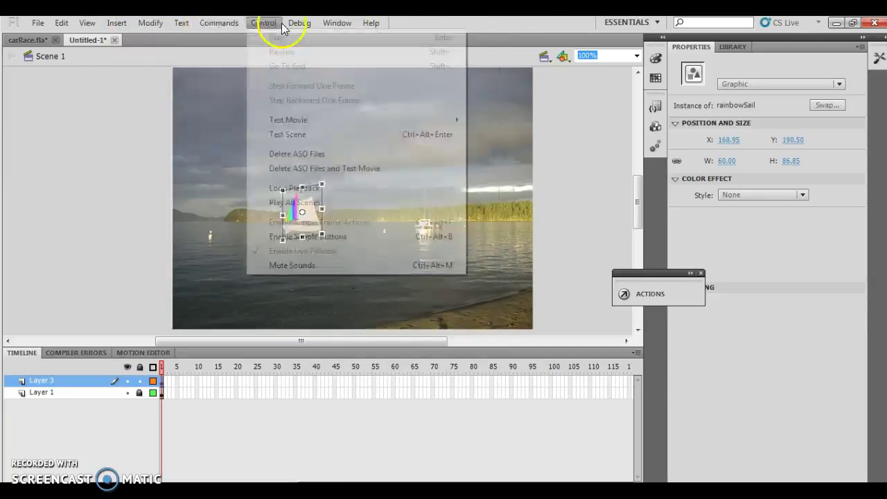
{"action": "mouse_move", "coordinate": [278, 120]}
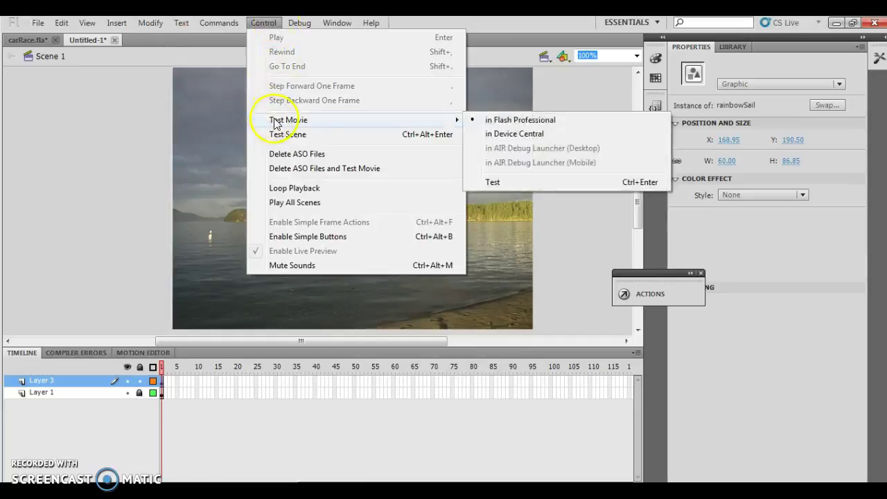
{"action": "left_click", "coordinate": [530, 122]}
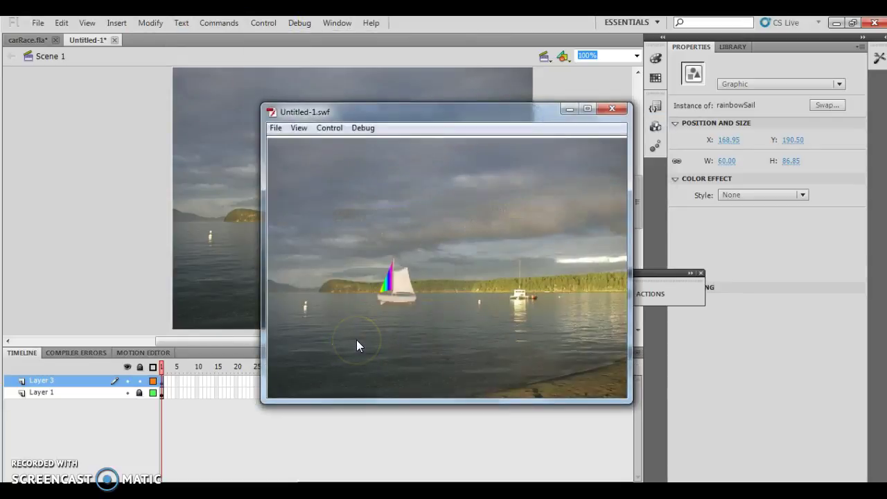